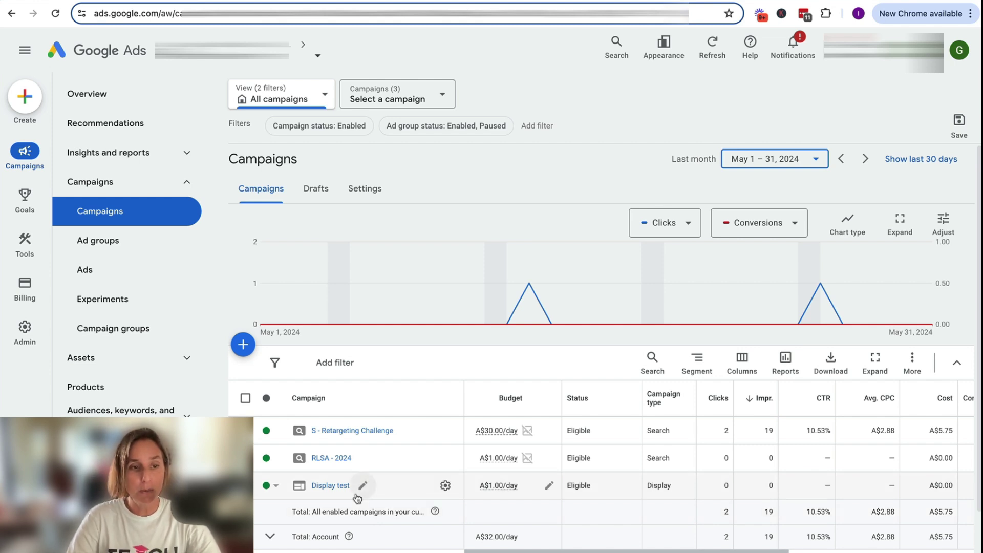
Bring up the Tools section's Shared library options from the left rail
{"action": "mouse_move", "coordinate": [28, 252]}
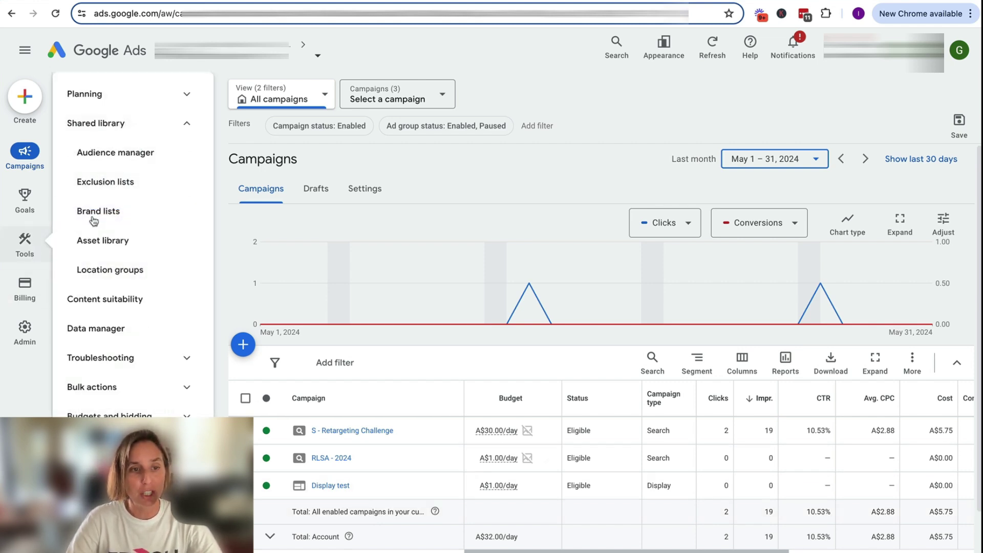
Open Exclusion lists to show the 12 shared negative keyword lists
{"action": "left_click", "coordinate": [108, 188]}
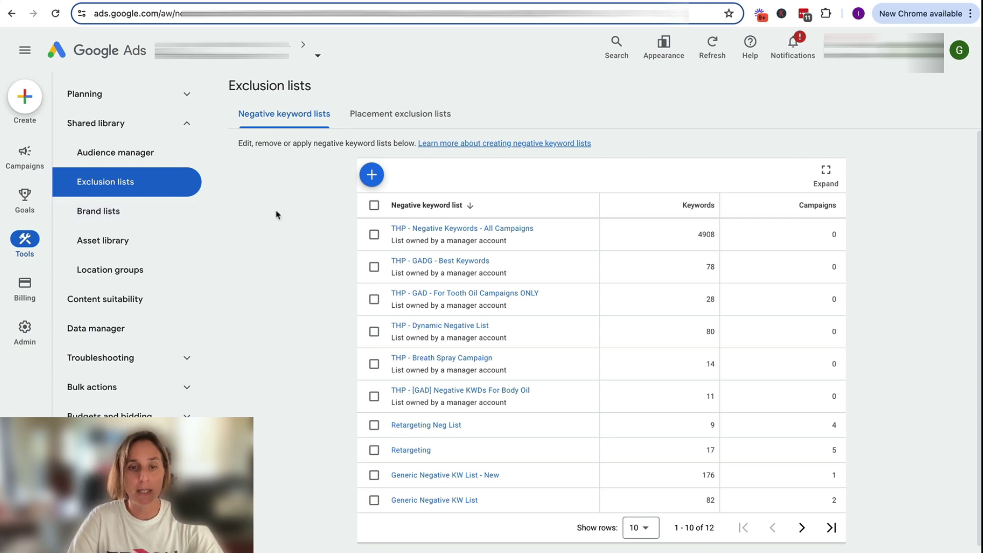
Create a new negative keyword list named 'Generic negative list'
{"action": "left_click", "coordinate": [372, 176]}
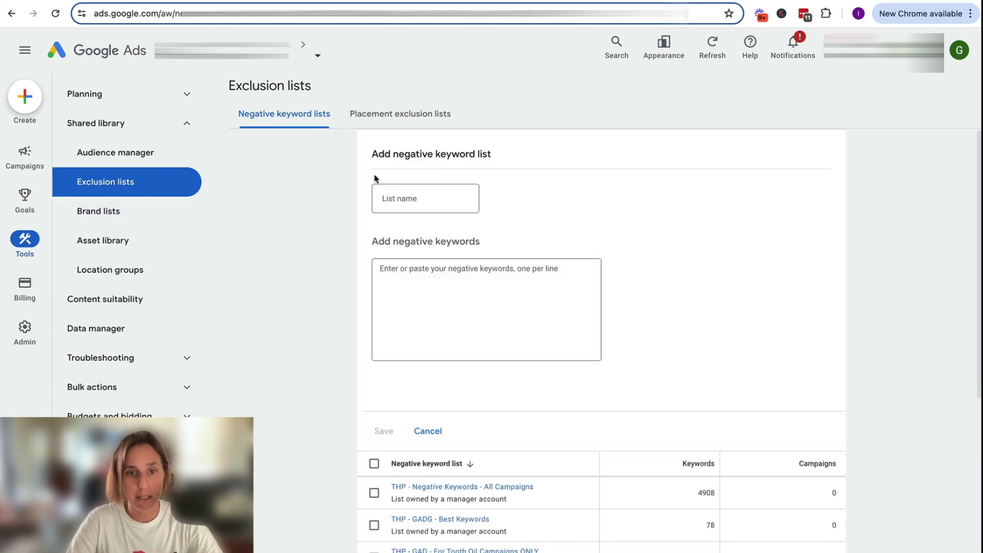
{"action": "left_click", "coordinate": [415, 197]}
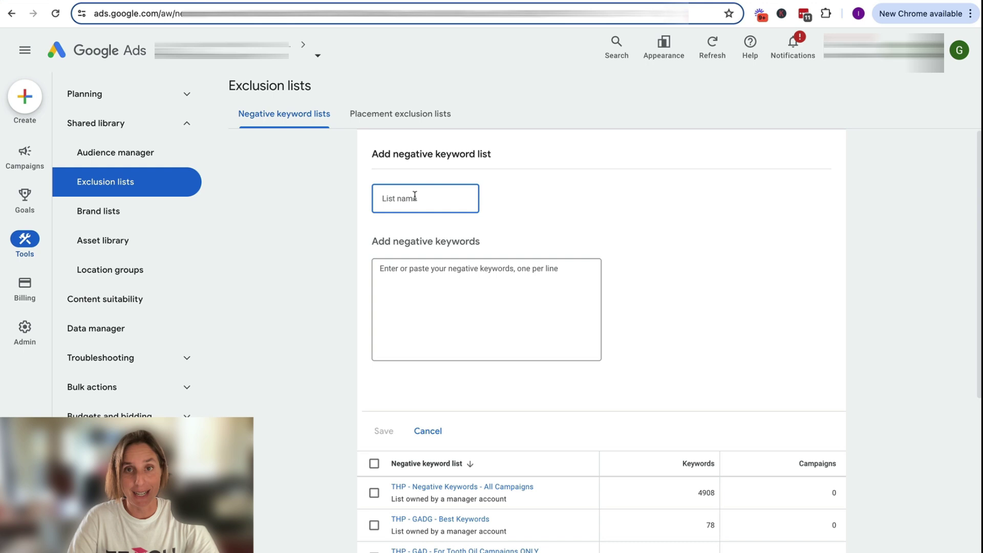
{"action": "type", "text": "G"}
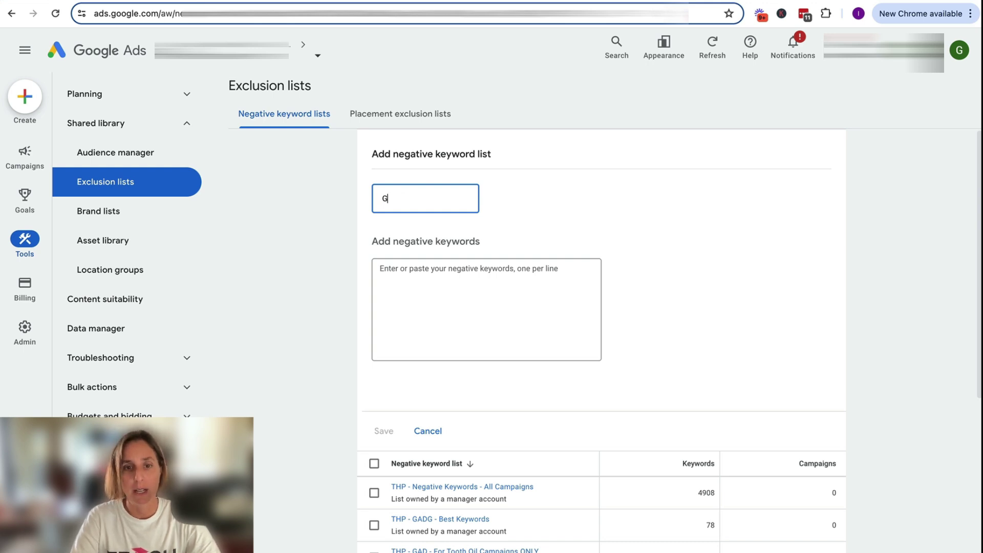
{"action": "type", "text": "eneric negat"}
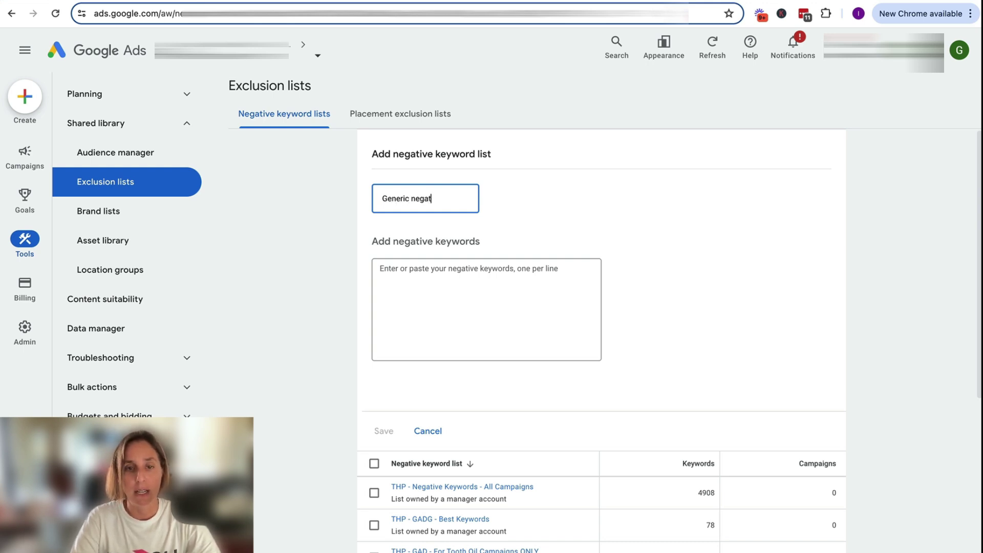
{"action": "type", "text": "ive list"}
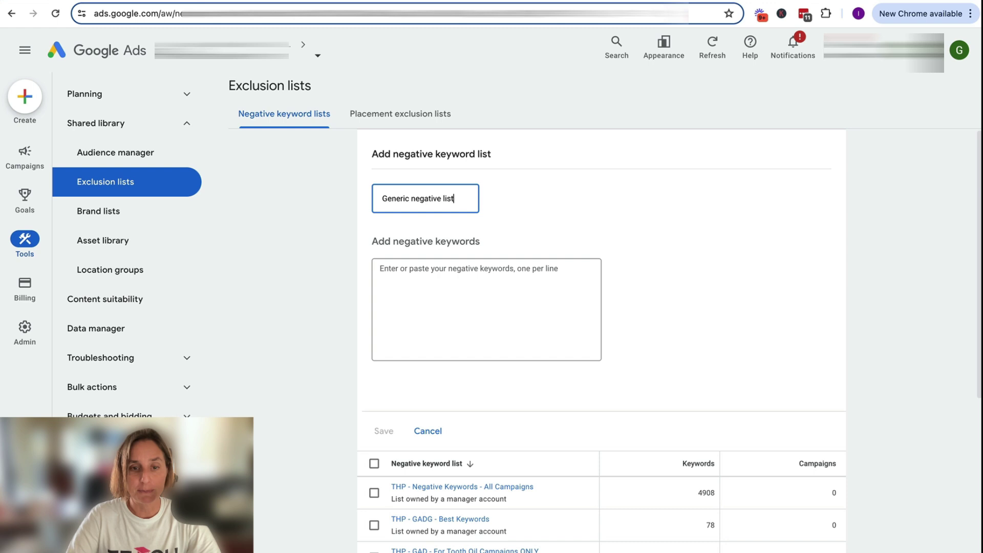
{"action": "left_click", "coordinate": [408, 289]}
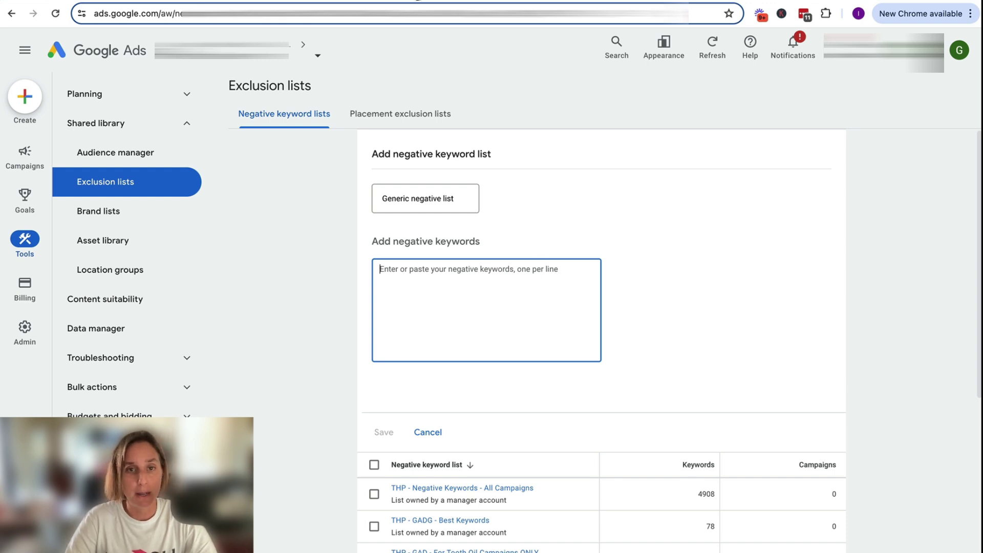
Copy the keywords in column A, A2 down to A87, of the keyword spreadsheet
{"action": "left_click", "coordinate": [417, 1]}
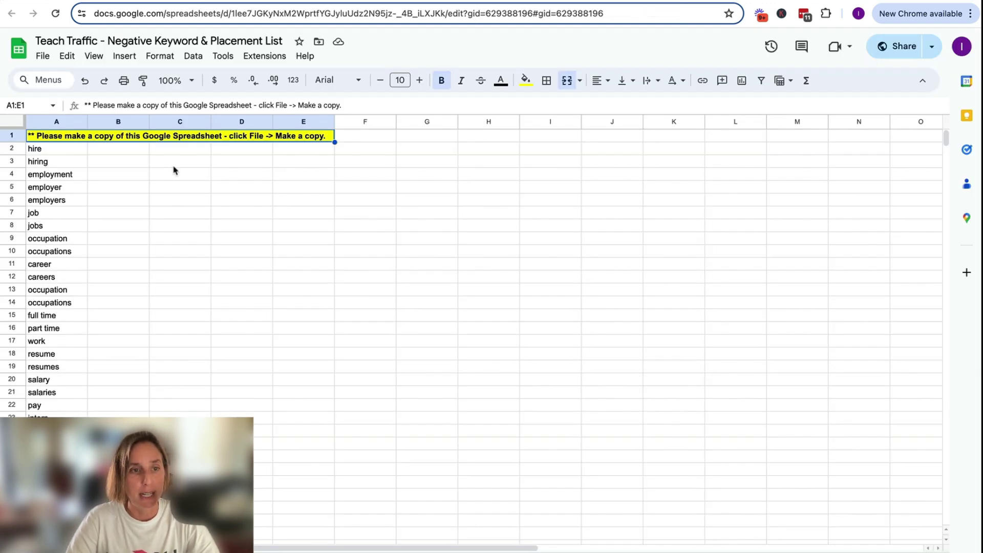
{"action": "left_click", "coordinate": [60, 150]}
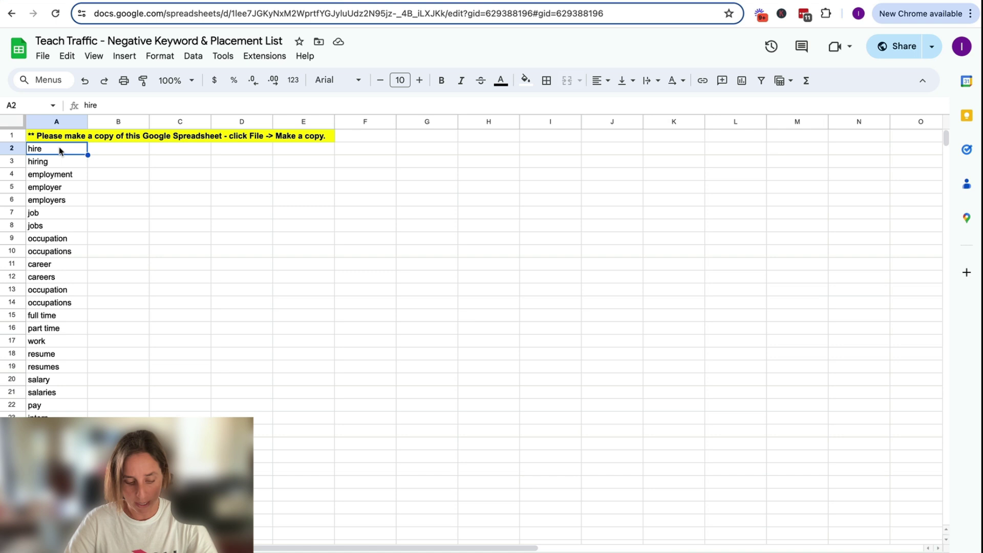
{"action": "key", "text": "super+shift+Down"}
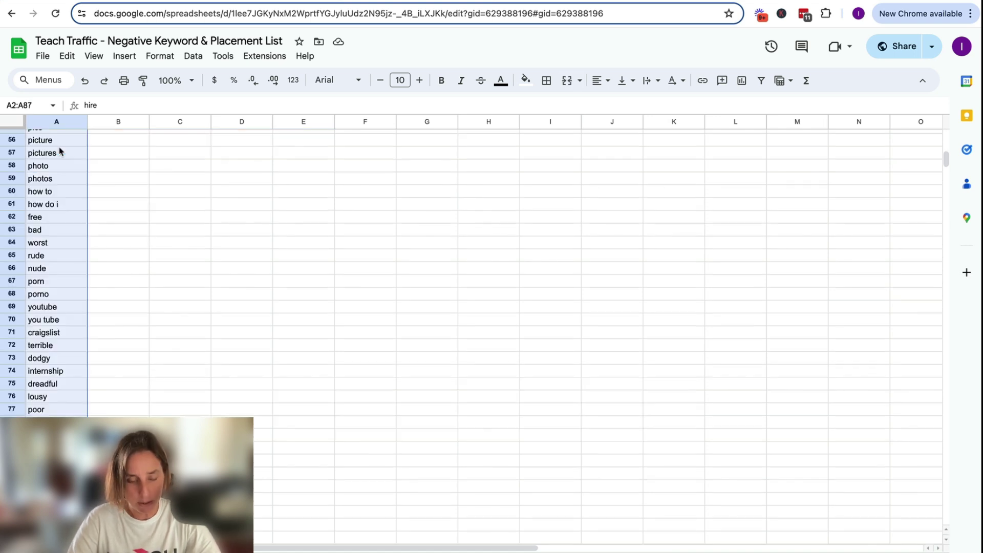
{"action": "key", "text": "super+c"}
Paste the copied keywords, hire through unsatisfactory, and check them against the spreadsheet
{"action": "left_click", "coordinate": [181, 2]}
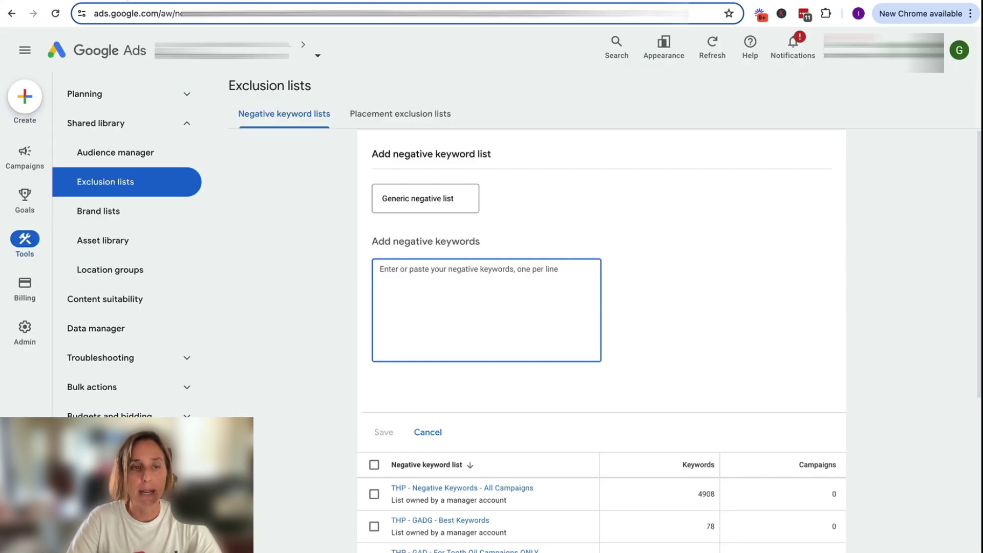
{"action": "key", "text": "super+v"}
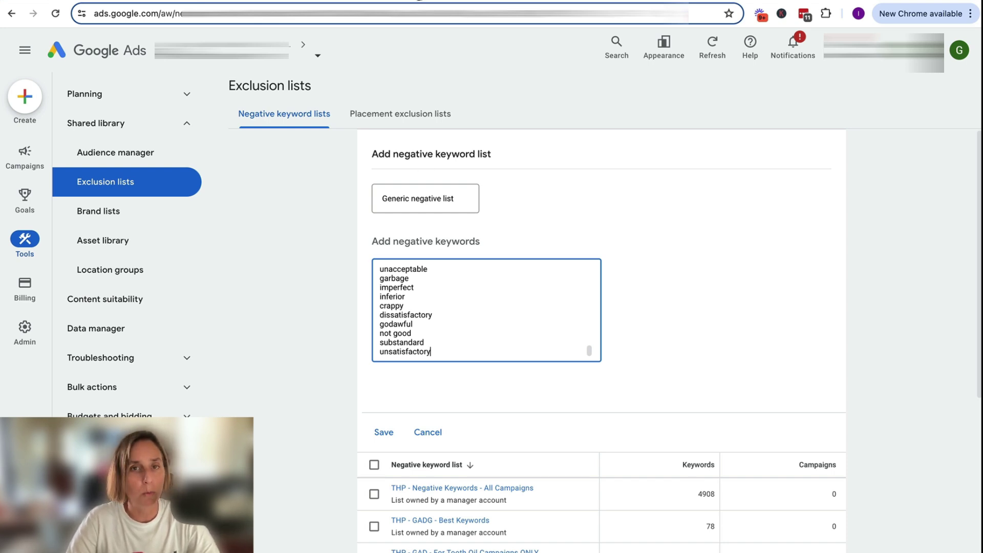
{"action": "key", "text": "ctrl+Tab"}
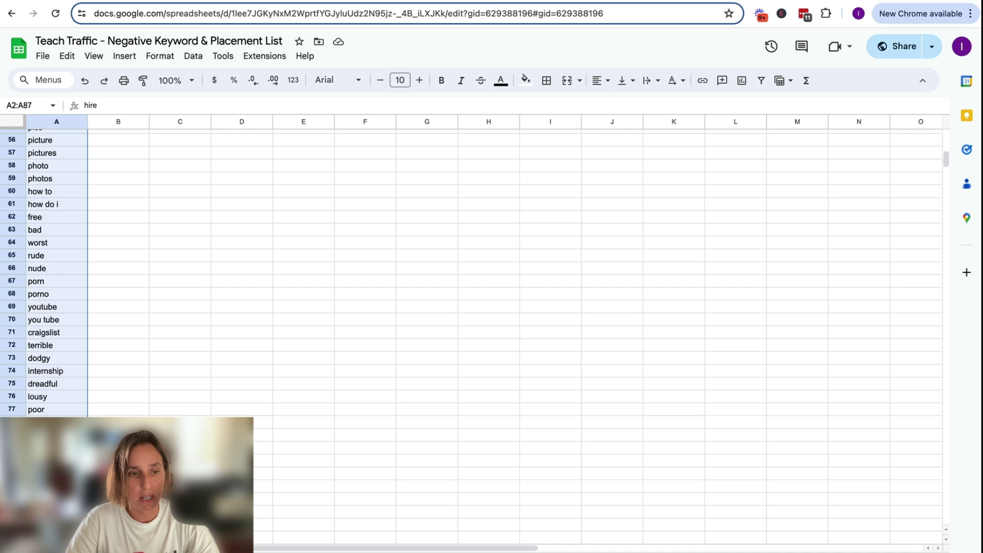
{"action": "left_click", "coordinate": [258, 385]}
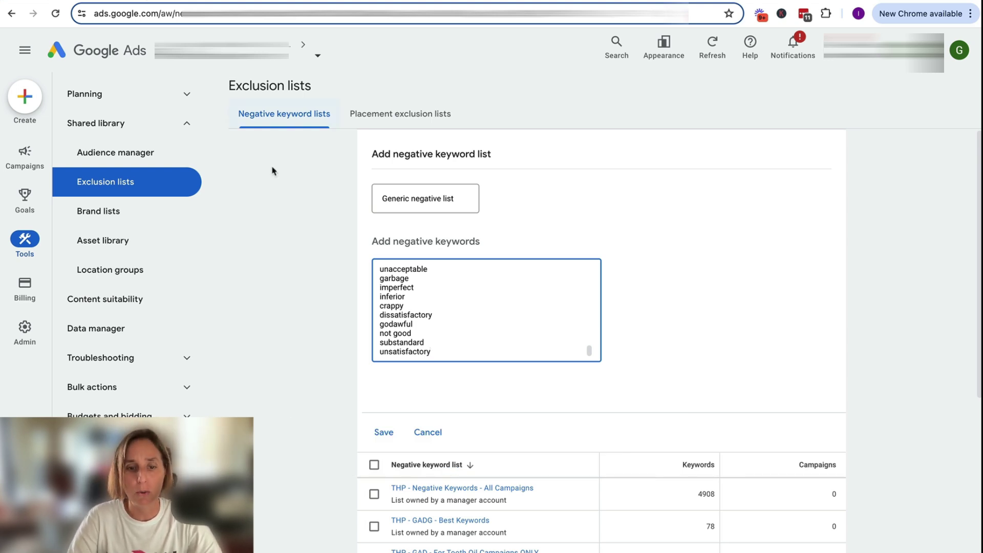
{"action": "scroll", "coordinate": [450, 320], "scroll_direction": "up", "scroll_amount": 5}
{"action": "scroll", "coordinate": [449, 321], "scroll_direction": "up", "scroll_amount": 10}
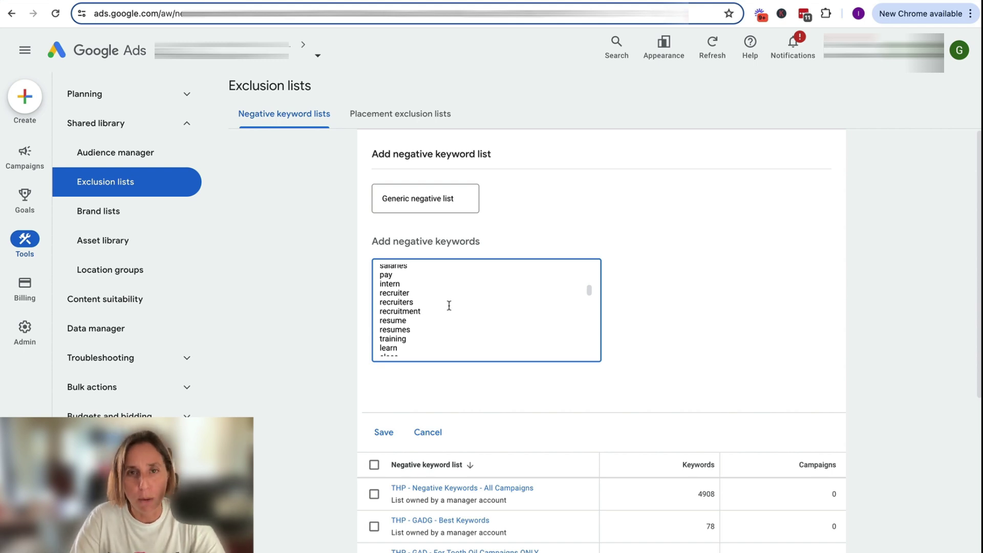
{"action": "scroll", "coordinate": [444, 302], "scroll_direction": "up", "scroll_amount": 5}
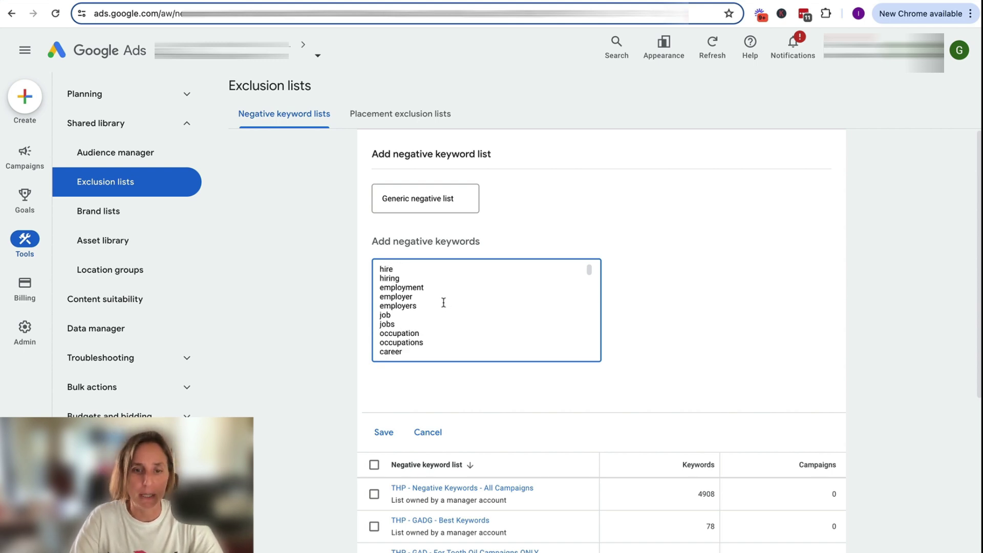
{"action": "scroll", "coordinate": [443, 302], "scroll_direction": "down", "scroll_amount": 5}
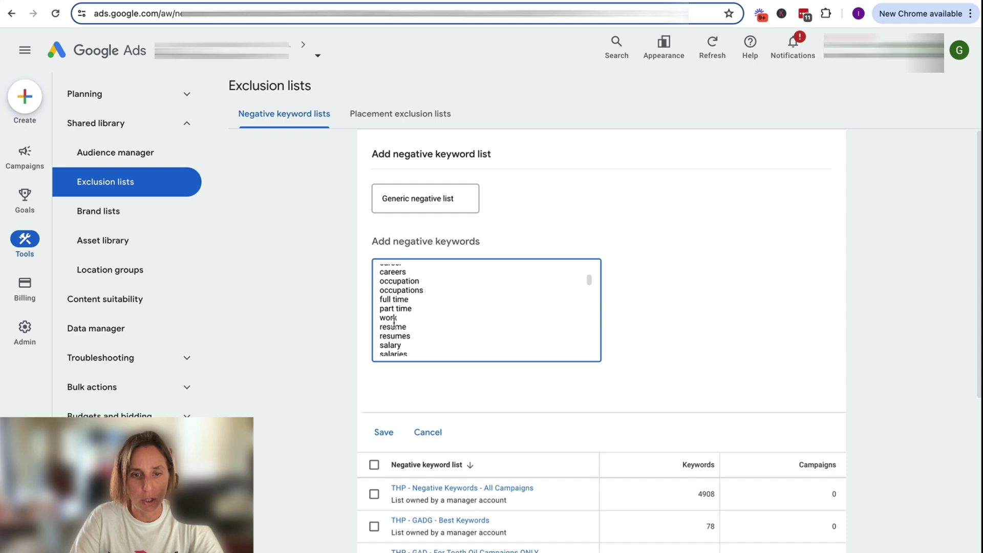
{"action": "scroll", "coordinate": [393, 321], "scroll_direction": "down", "scroll_amount": 3}
{"action": "scroll", "coordinate": [396, 324], "scroll_direction": "up", "scroll_amount": 8}
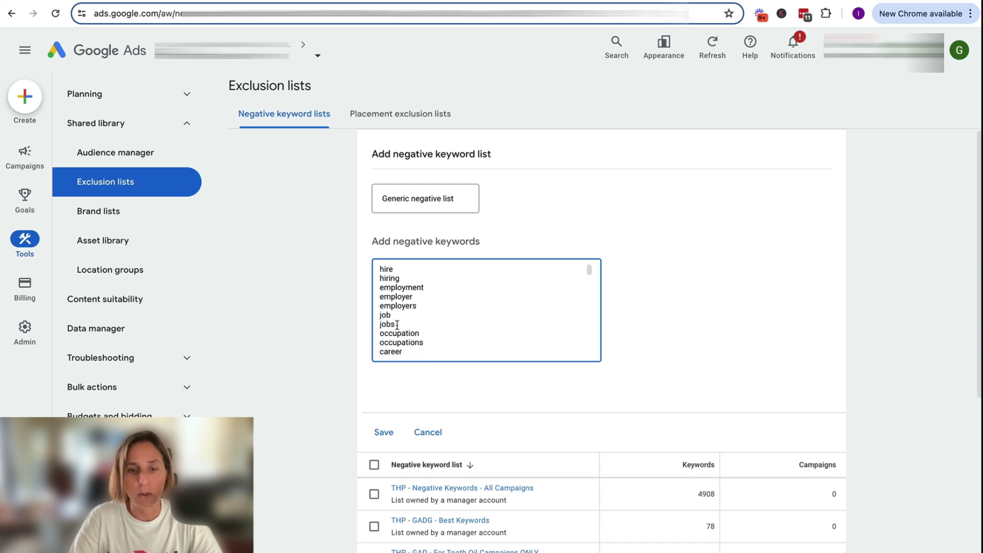
Save the Generic negative list with 82 keywords and select it in the lists
{"action": "left_click", "coordinate": [383, 433]}
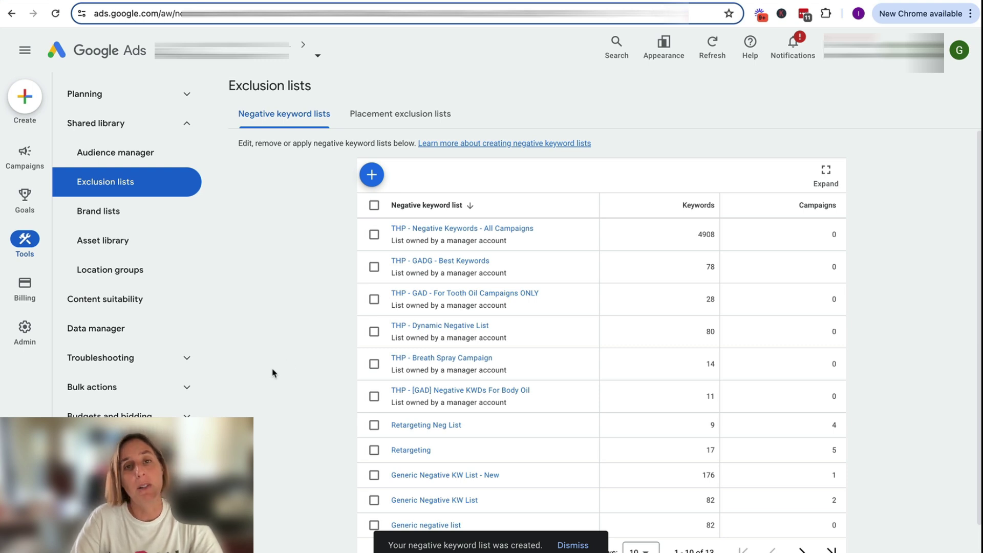
{"action": "scroll", "coordinate": [273, 373], "scroll_direction": "down", "scroll_amount": 1}
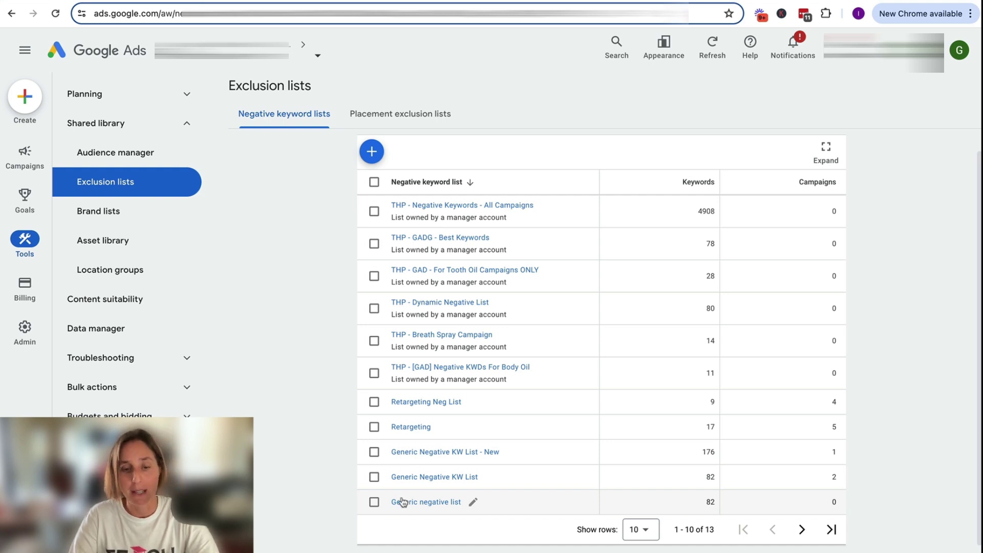
{"action": "left_click", "coordinate": [373, 503]}
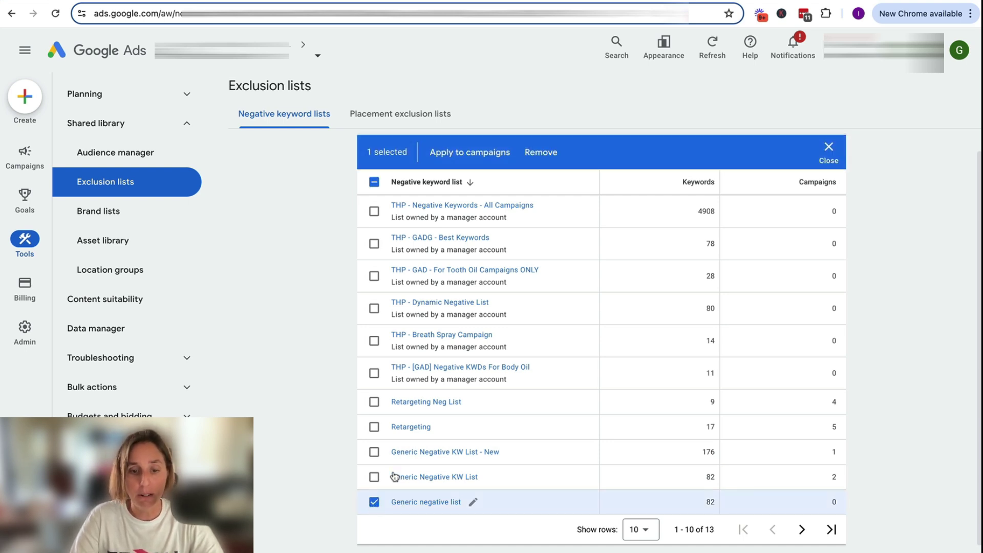
Dismiss the Apply to campaigns picker and return to the Campaigns overview
{"action": "left_click", "coordinate": [469, 153]}
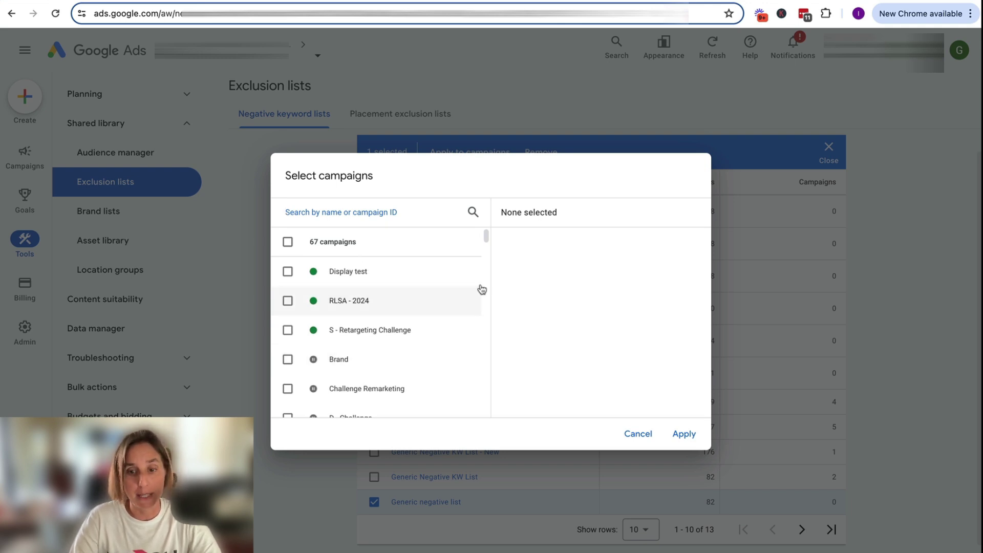
{"action": "left_click", "coordinate": [637, 434]}
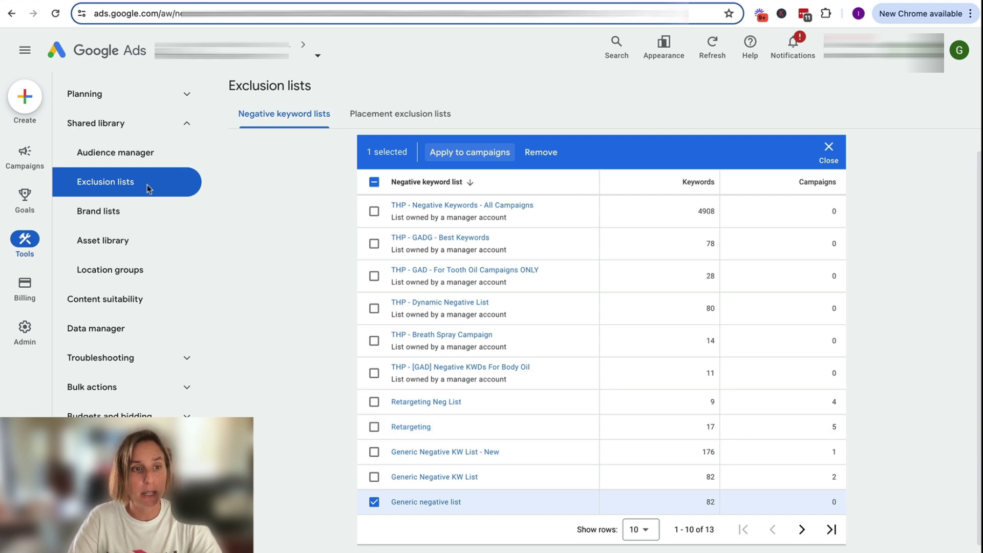
{"action": "left_click", "coordinate": [41, 163]}
{"action": "left_click", "coordinate": [90, 215]}
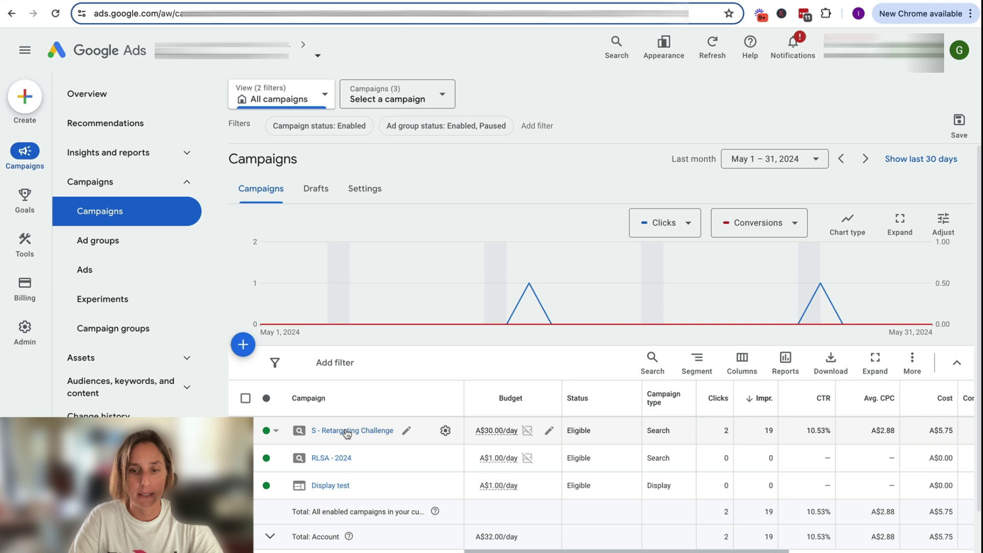
Start adding negative search keywords to the S - Retargeting Challenge campaign
{"action": "left_click", "coordinate": [346, 431]}
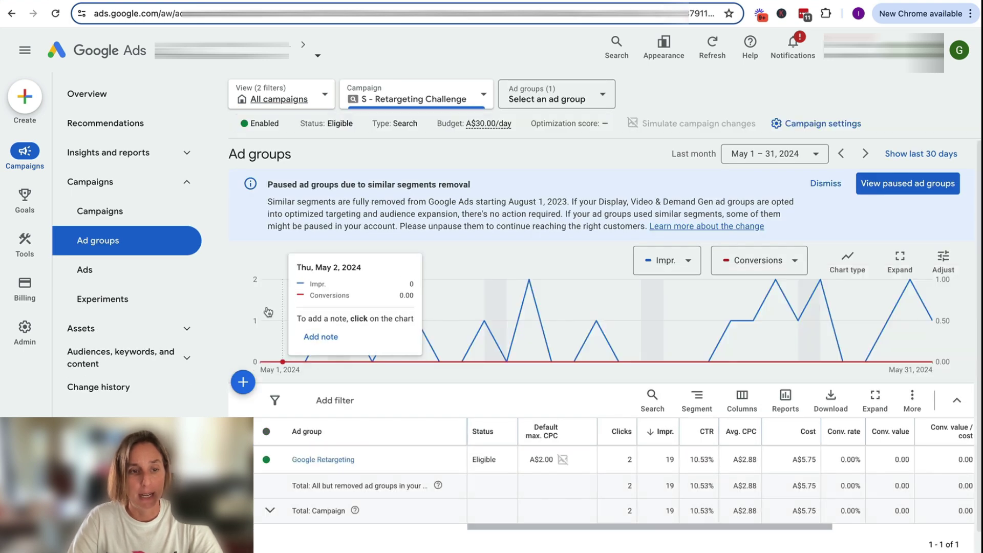
{"action": "left_click", "coordinate": [117, 350]}
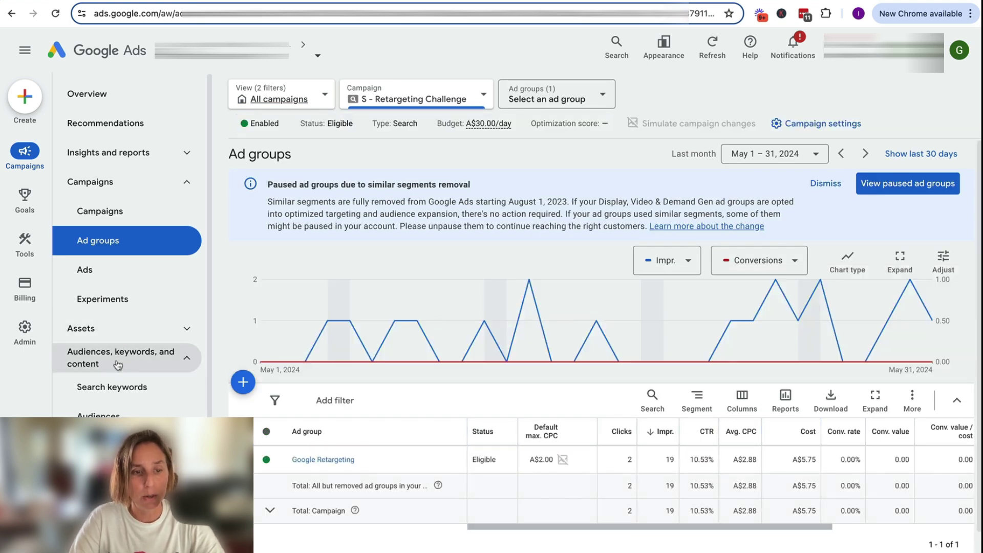
{"action": "left_click", "coordinate": [122, 387]}
{"action": "left_click", "coordinate": [385, 191]}
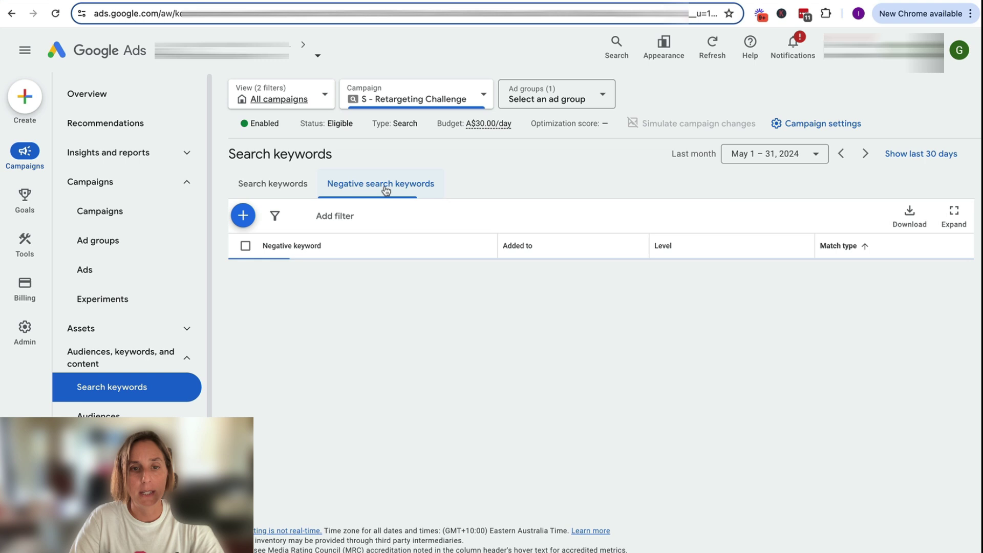
{"action": "left_click", "coordinate": [240, 220]}
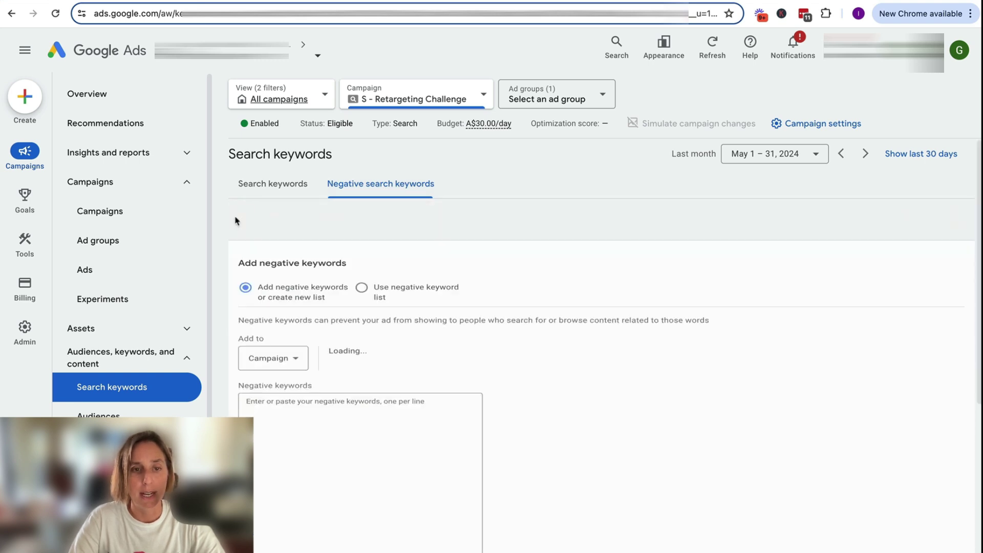
Apply the existing Generic negative list to the campaign and save it
{"action": "left_click", "coordinate": [380, 266]}
{"action": "scroll", "coordinate": [447, 267], "scroll_direction": "down", "scroll_amount": 2}
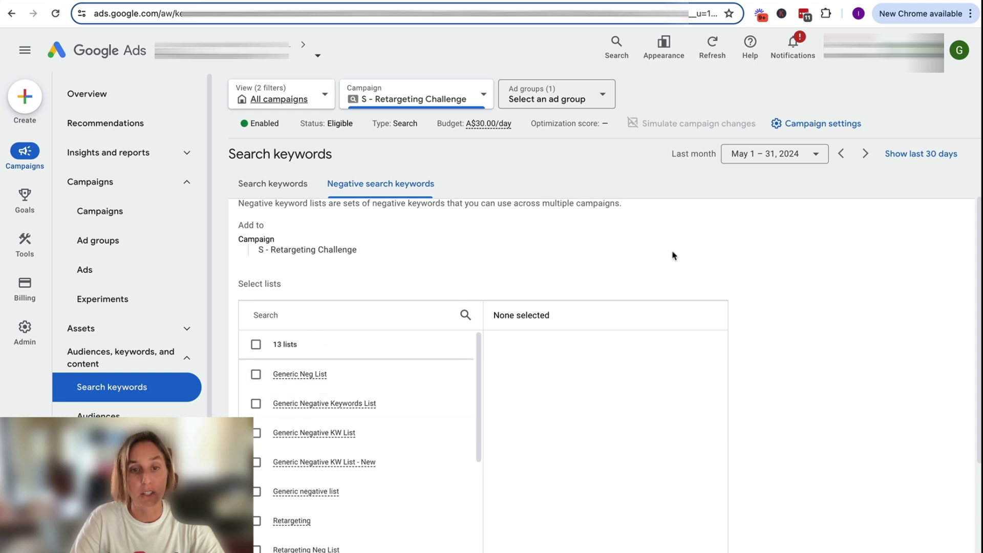
{"action": "left_click", "coordinate": [256, 492]}
{"action": "scroll", "coordinate": [631, 418], "scroll_direction": "down", "scroll_amount": 3}
{"action": "left_click", "coordinate": [254, 417]}
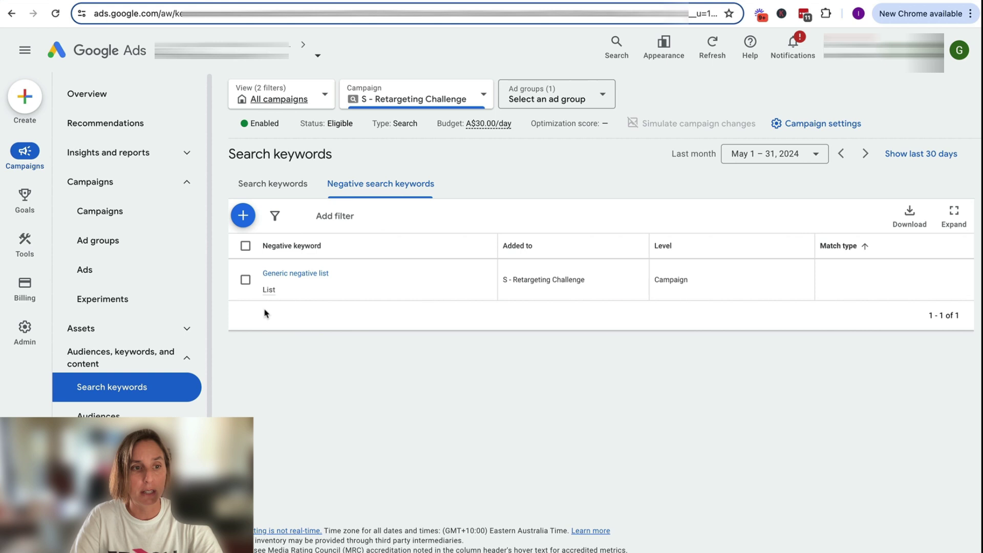
{"action": "left_click", "coordinate": [27, 245]}
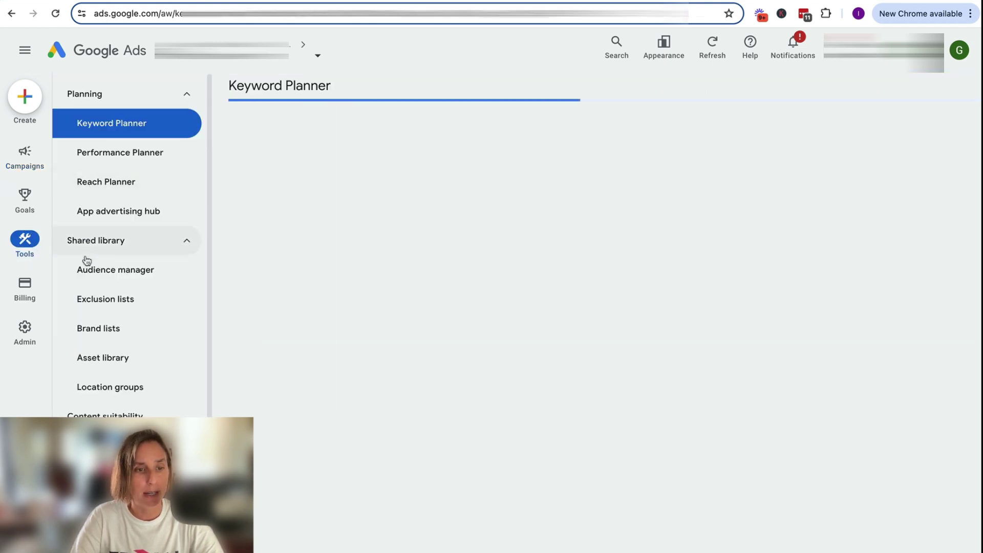
Start a new list on the Placement exclusion lists tab of Exclusion lists
{"action": "left_click", "coordinate": [89, 297]}
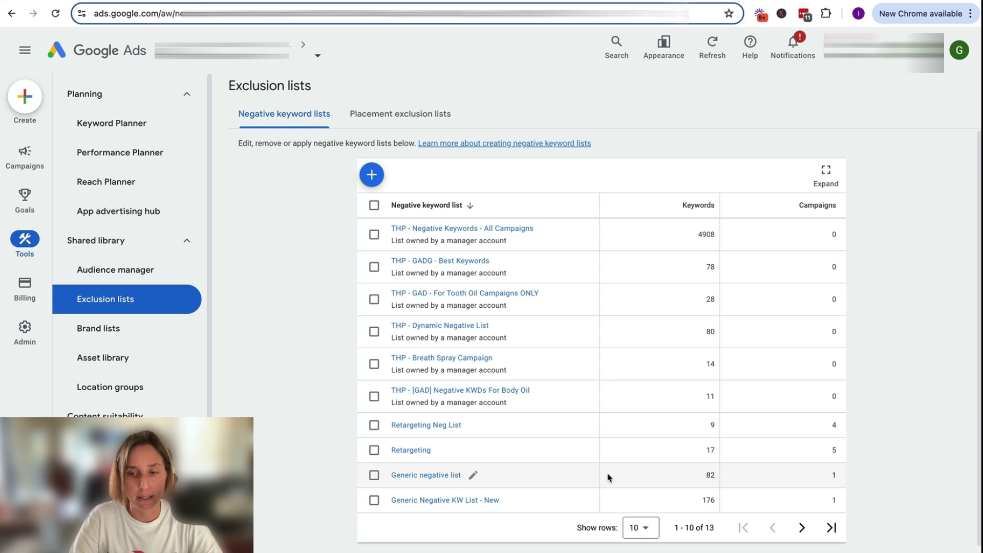
{"action": "left_click", "coordinate": [407, 123]}
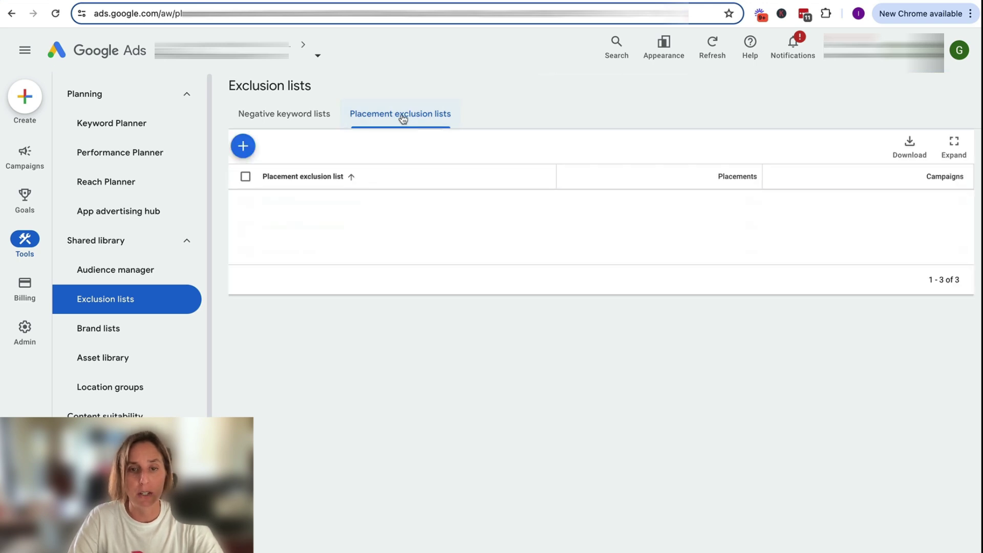
{"action": "left_click", "coordinate": [243, 146]}
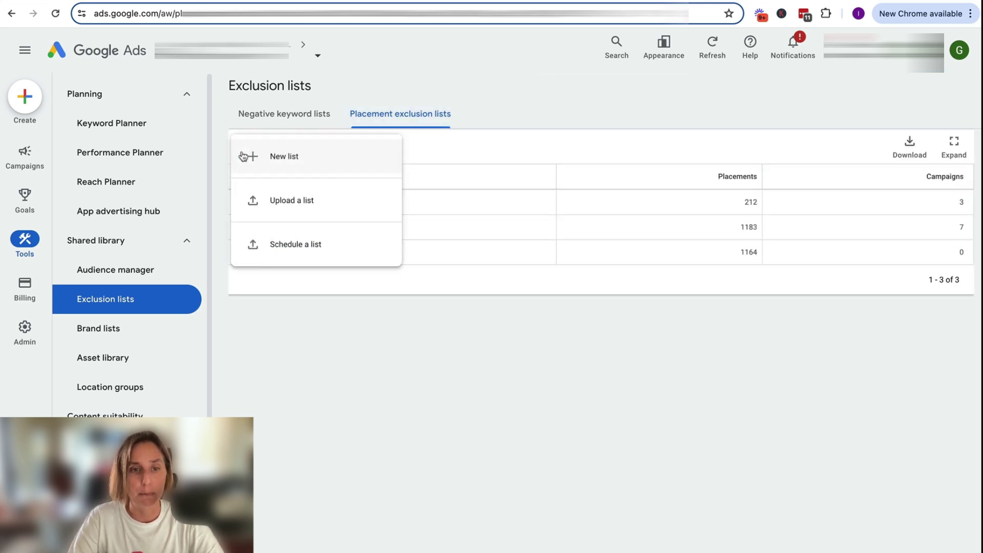
{"action": "left_click", "coordinate": [291, 157]}
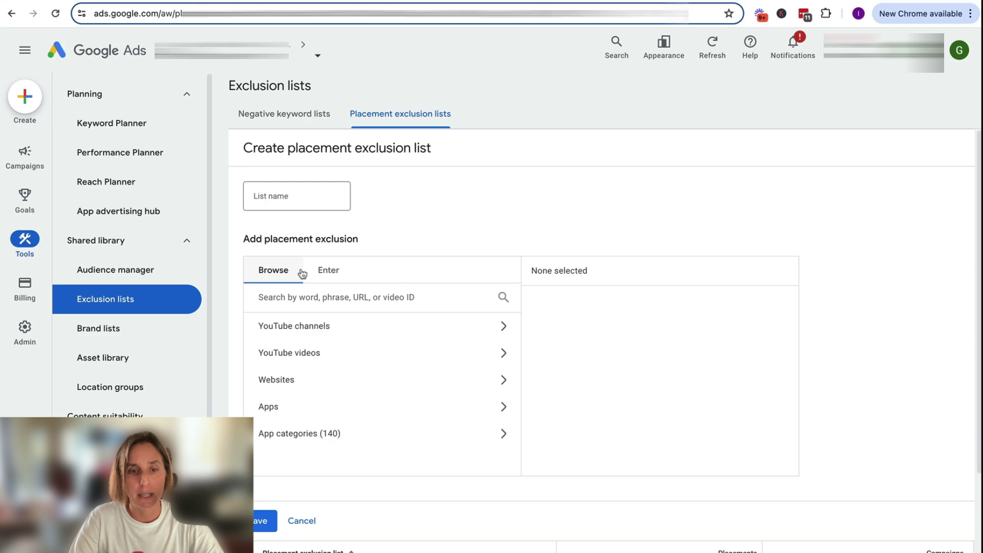
Copy all channel URLs, A2:A1254, from the Baby/Kids Youtube Channels sheet
{"action": "key", "text": "ctrl+Tab"}
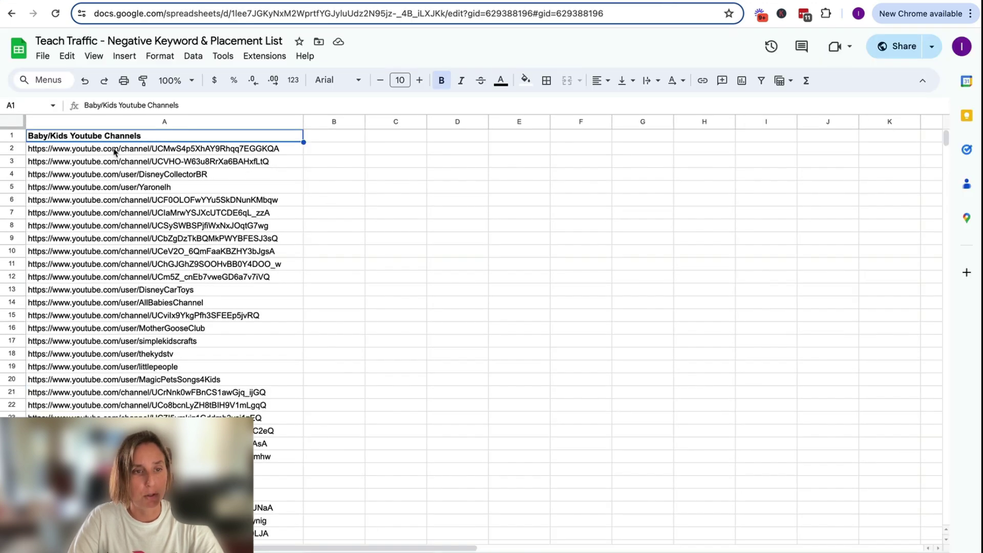
{"action": "left_click", "coordinate": [114, 150]}
{"action": "key", "text": "ctrl+shift+Down"}
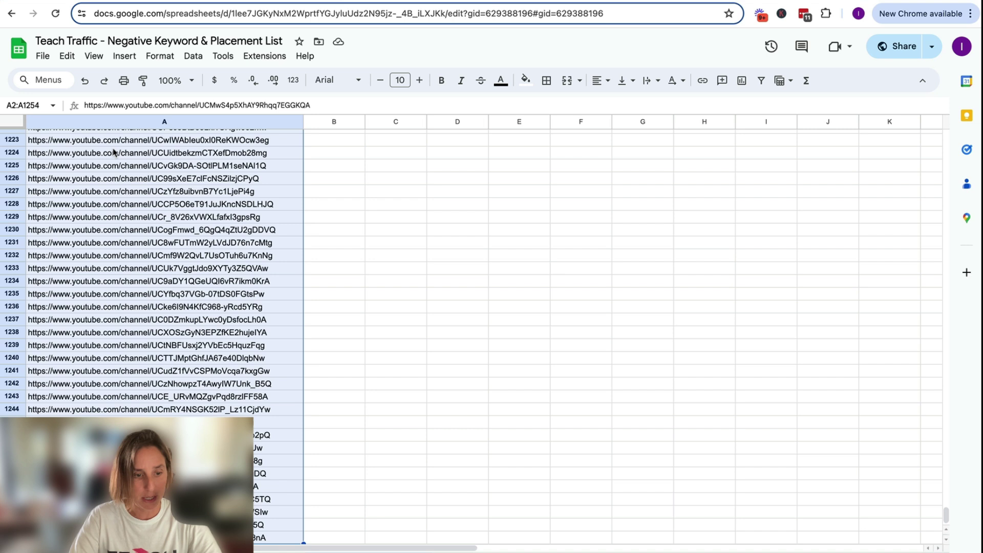
{"action": "key", "text": "ctrl+c"}
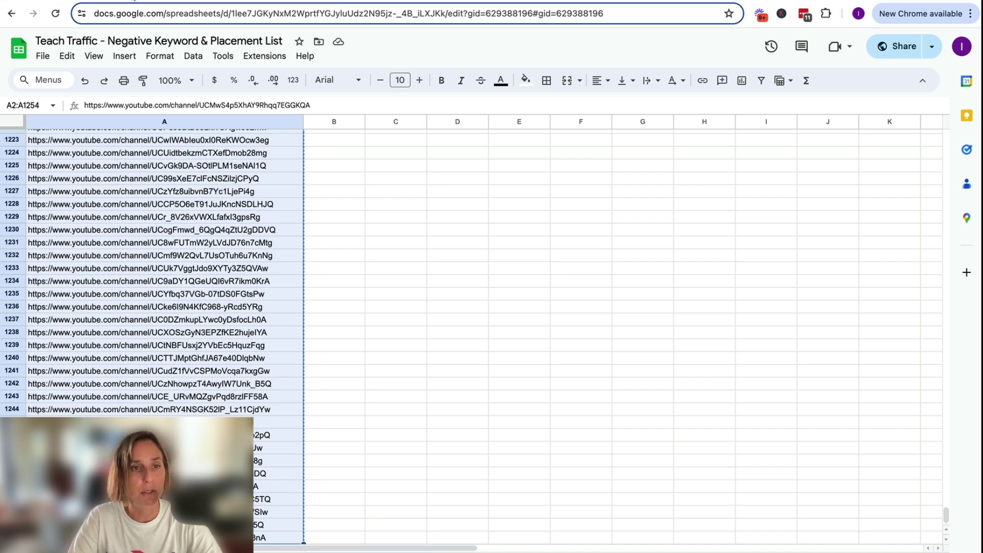
{"action": "key", "text": "ctrl+Tab"}
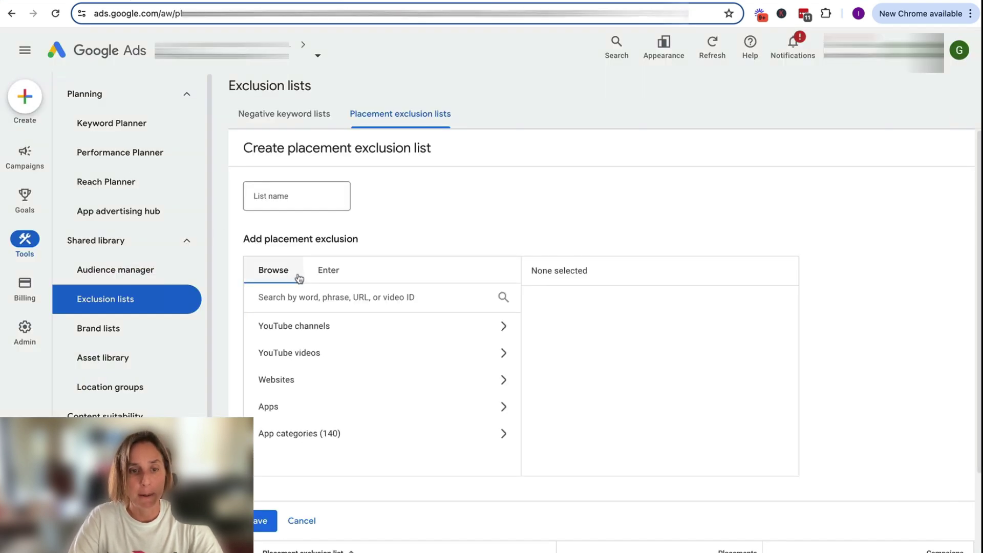
Paste the channel URLs and add the 1253 placements to the list
{"action": "left_click", "coordinate": [326, 265]}
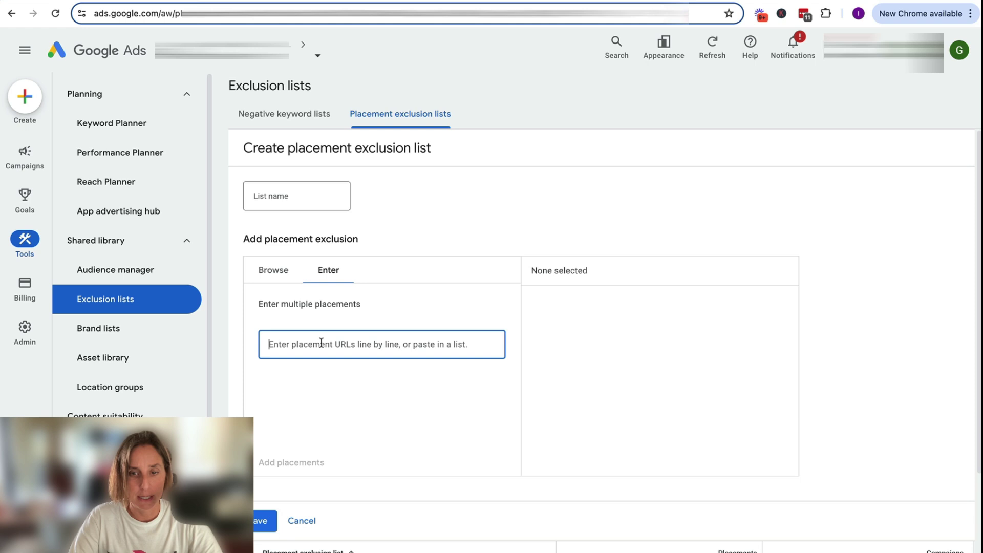
{"action": "key", "text": "ctrl+v"}
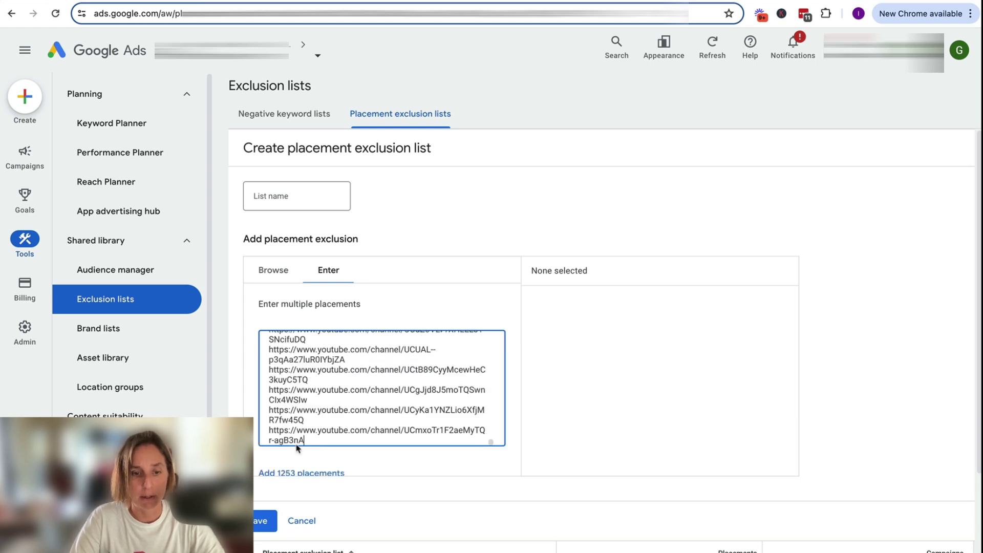
{"action": "left_click", "coordinate": [276, 473]}
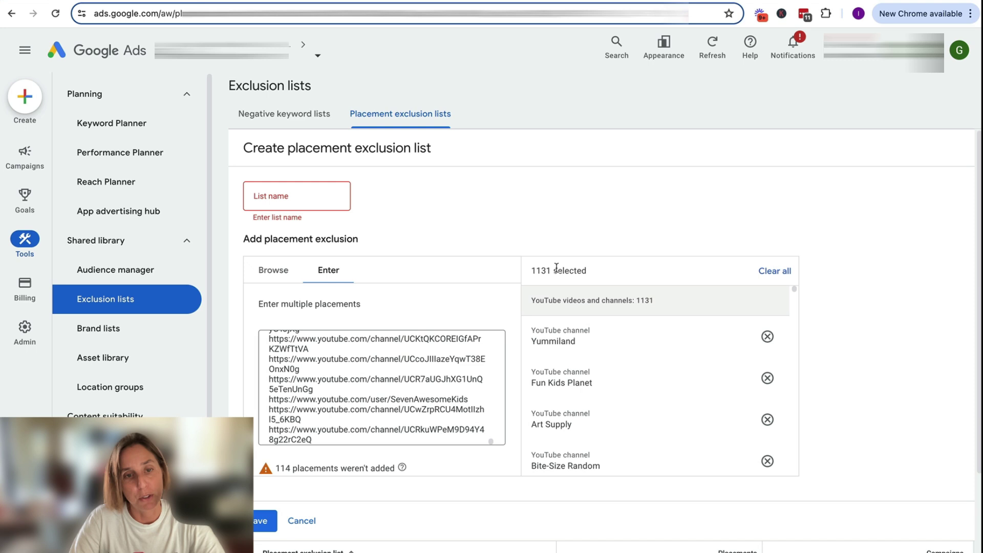
Name the list 'Baby Kids YT channels' and save it with 1131 placements
{"action": "left_click", "coordinate": [311, 195]}
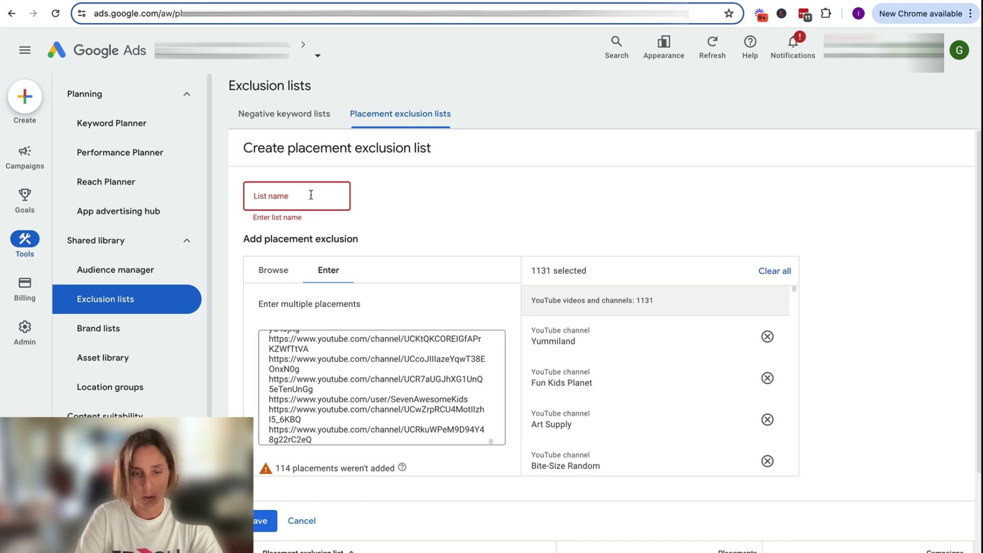
{"action": "type", "text": "Baby"}
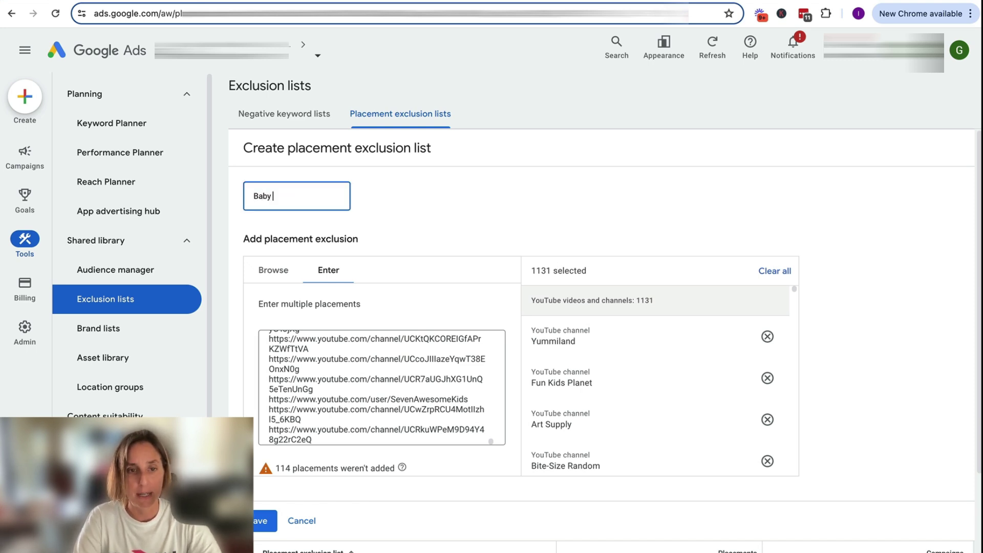
{"action": "type", "text": " Kids YT"}
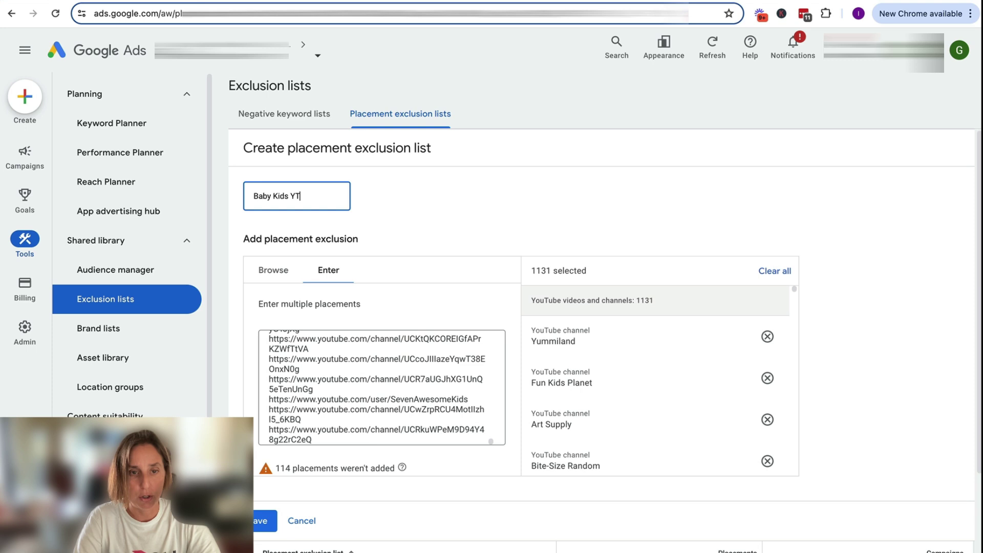
{"action": "type", "text": " channels"}
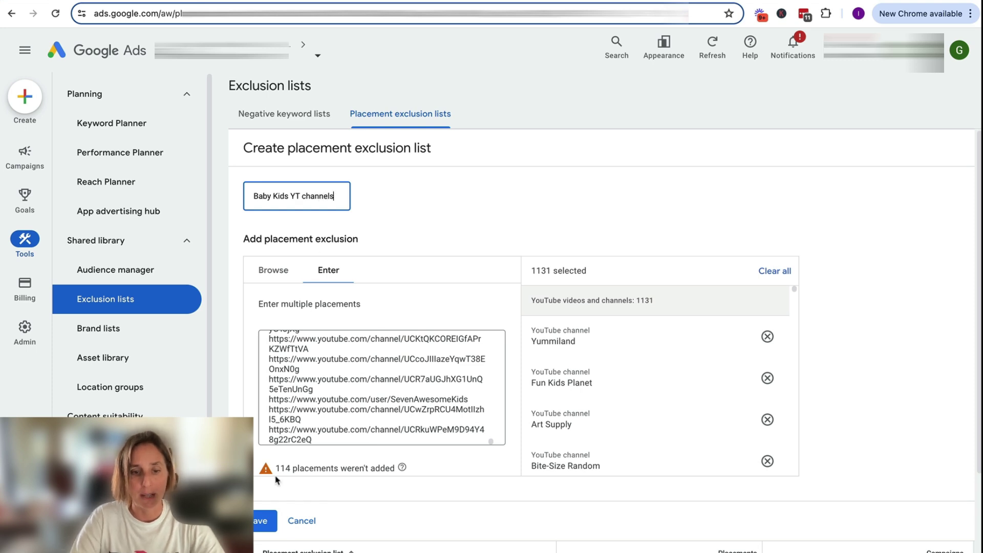
{"action": "left_click", "coordinate": [261, 521]}
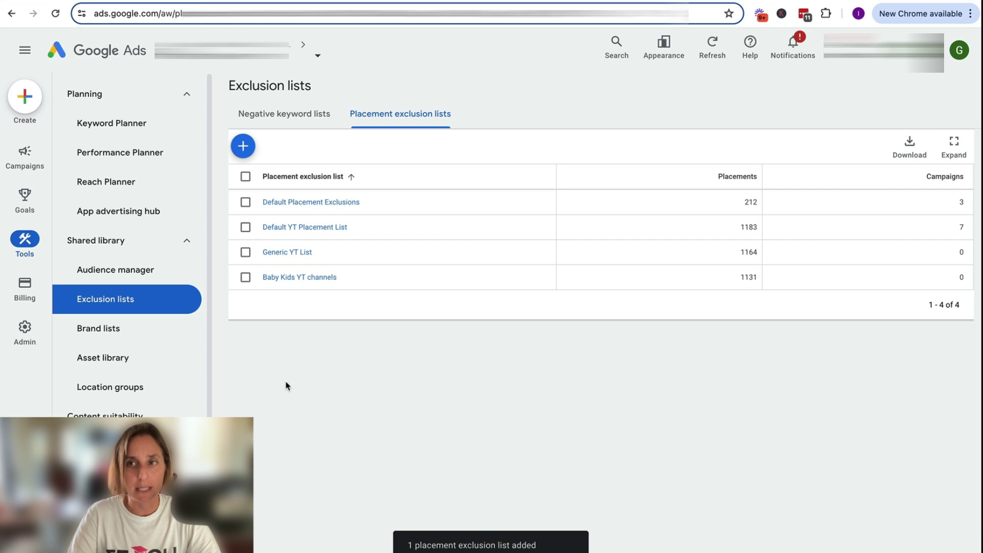
{"action": "left_click", "coordinate": [245, 277]}
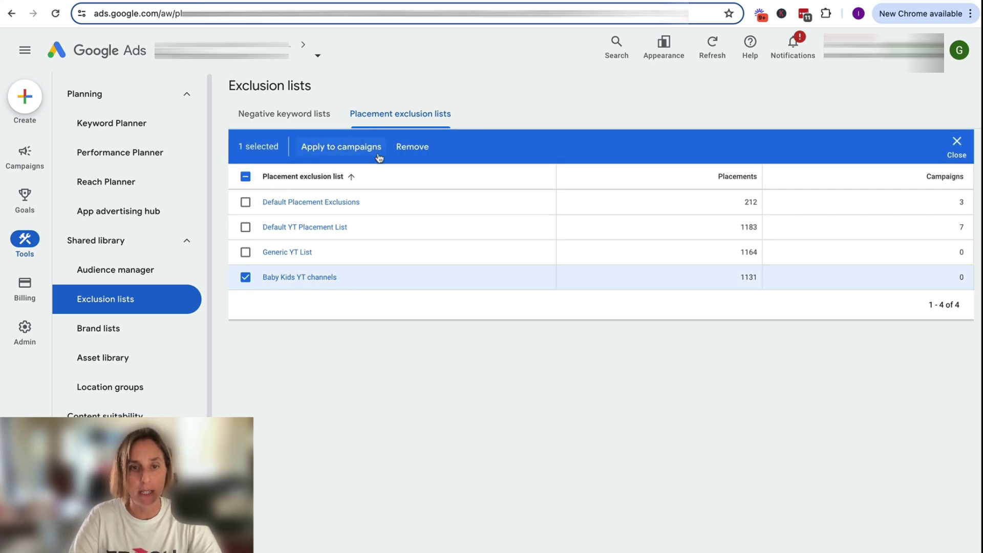
{"action": "left_click", "coordinate": [245, 277]}
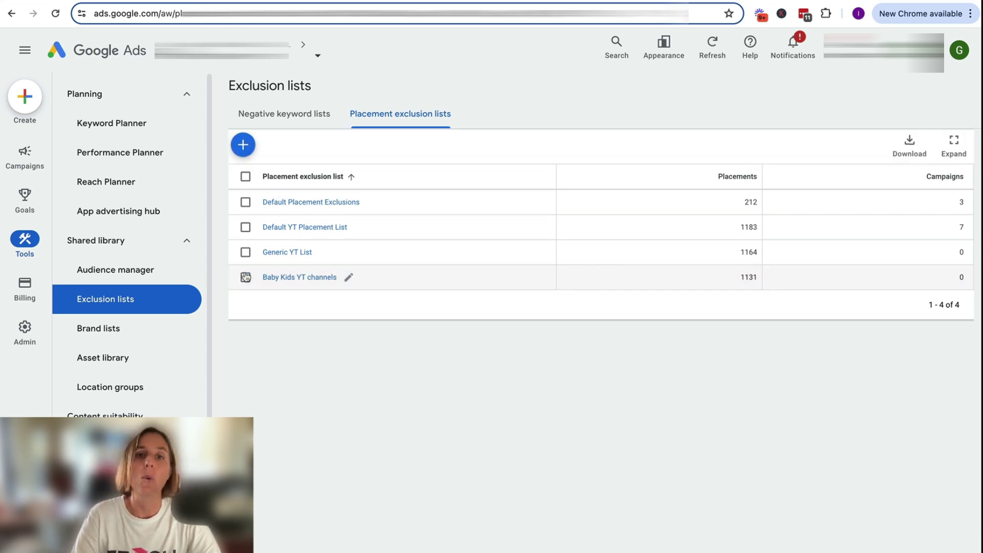